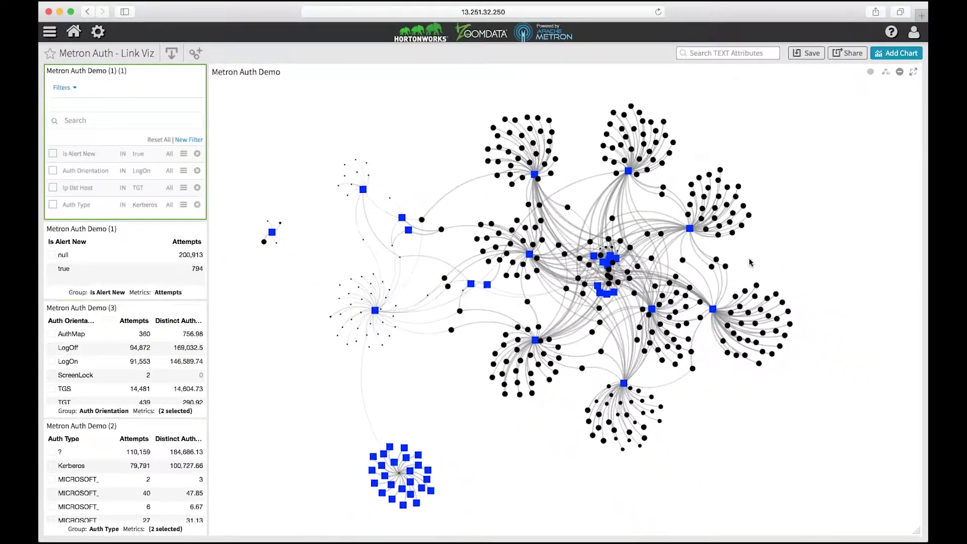
# Select the link graph, zoom in, and pan the enlarged graph down and right
pyautogui.click(750, 263)
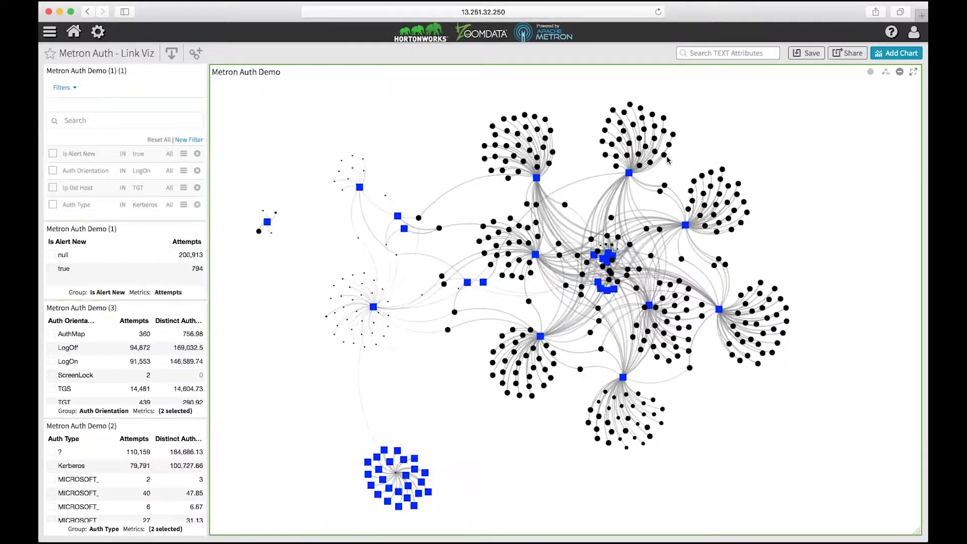
pyautogui.moveTo(665, 157)
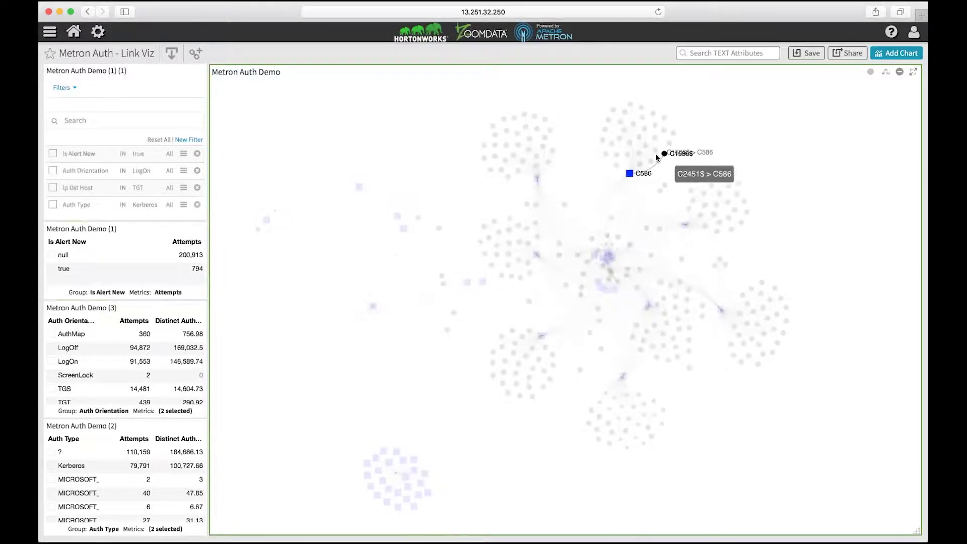
pyautogui.moveTo(631, 174)
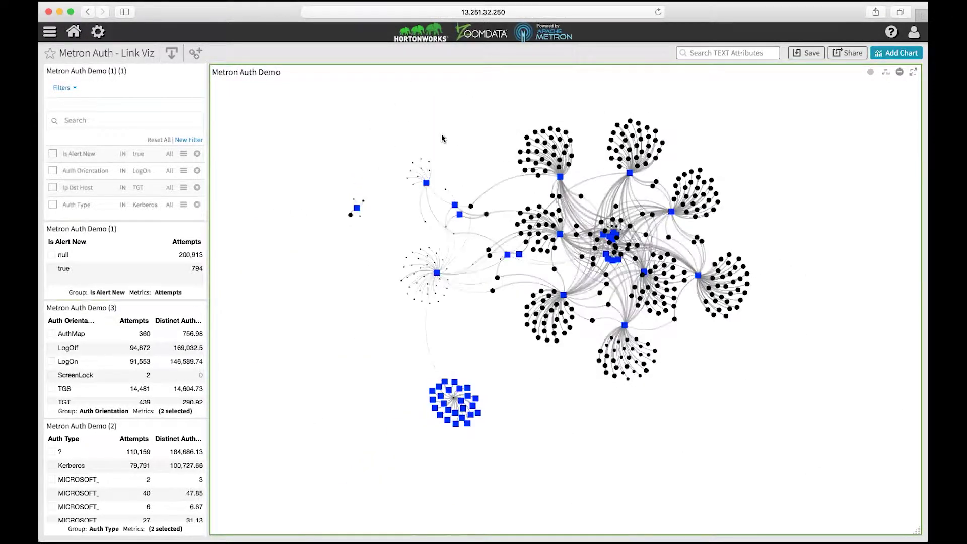
pyautogui.moveTo(433, 119); pyautogui.dragTo(344, 158)
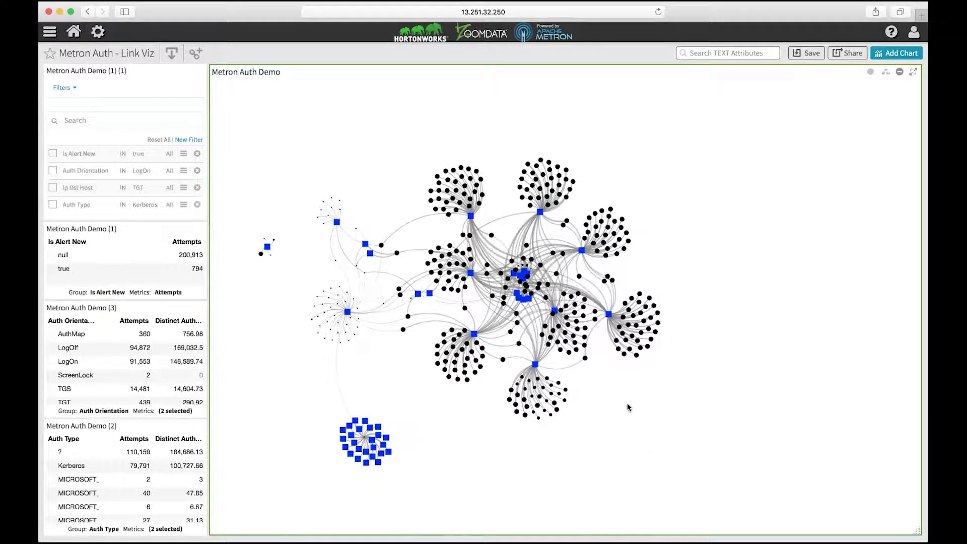
pyautogui.scroll(2, 628, 406)
pyautogui.scroll(2, 627, 403)
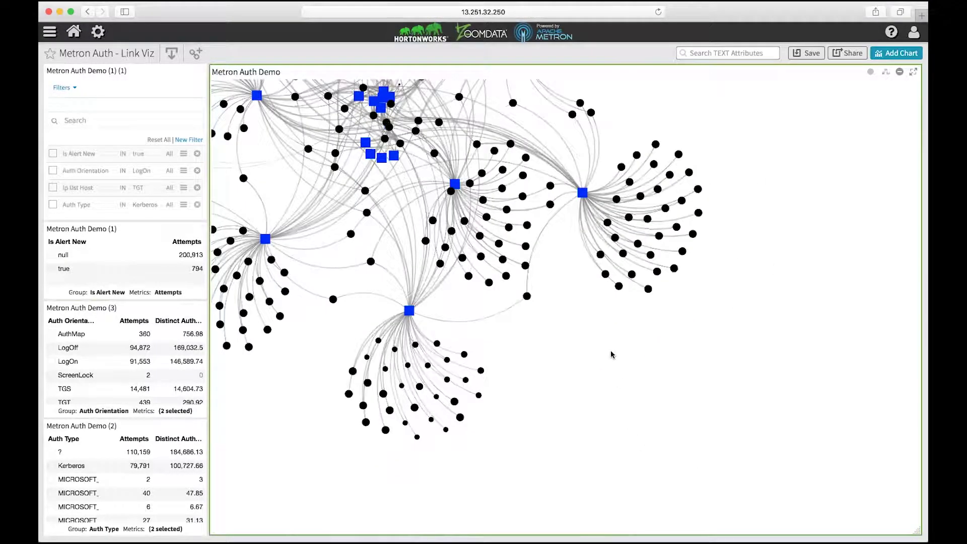
pyautogui.moveTo(611, 349); pyautogui.dragTo(659, 451)
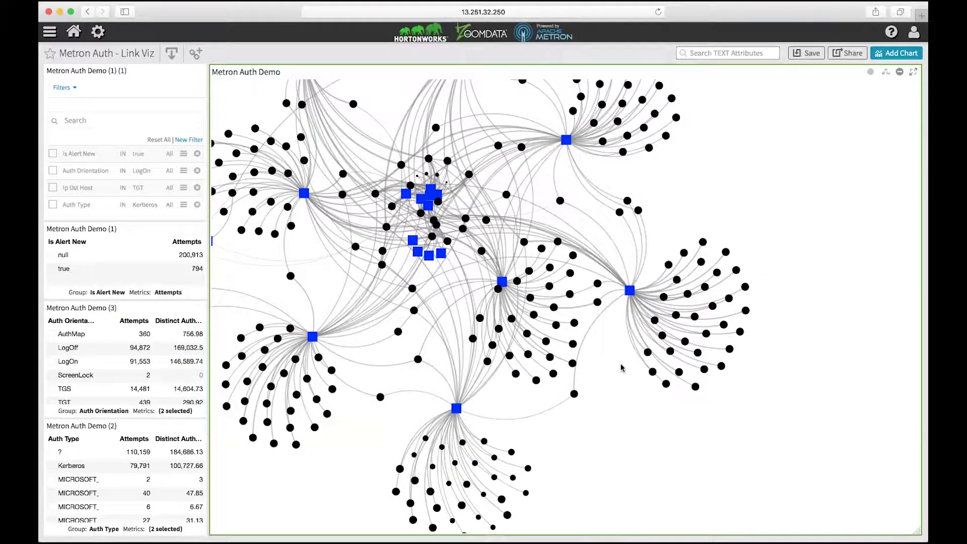
# Pan around the zoomed graph and zoom out slightly to survey the hubs
pyautogui.moveTo(650, 351)
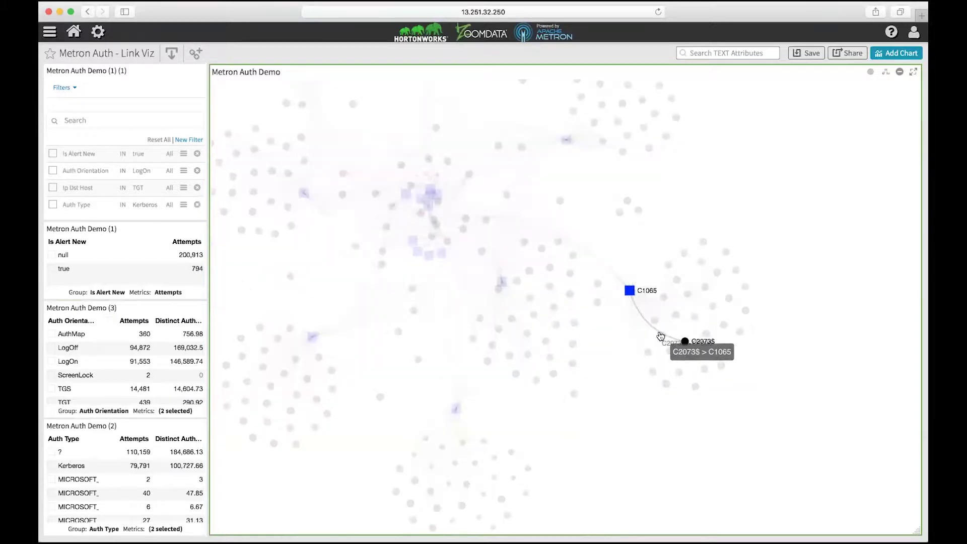
pyautogui.moveTo(632, 293)
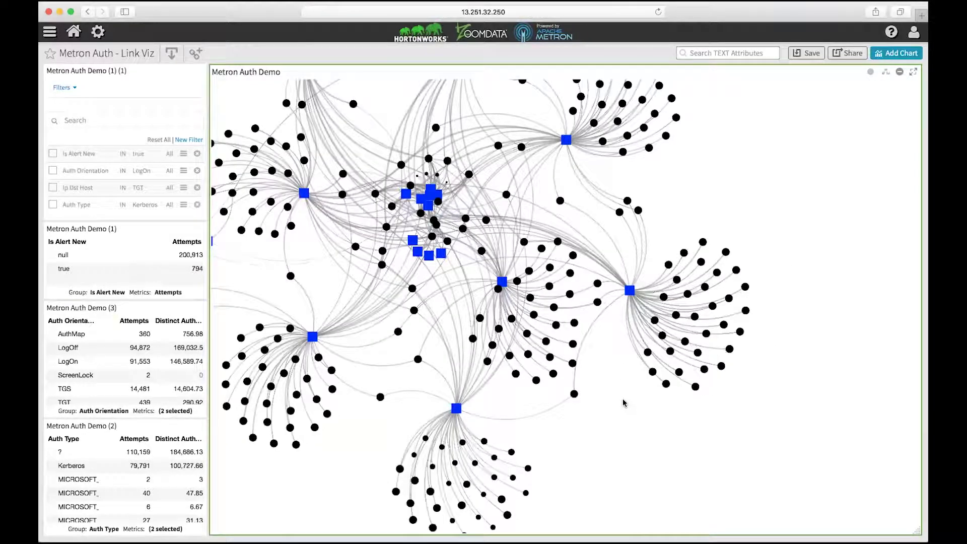
pyautogui.moveTo(625, 404); pyautogui.dragTo(698, 325)
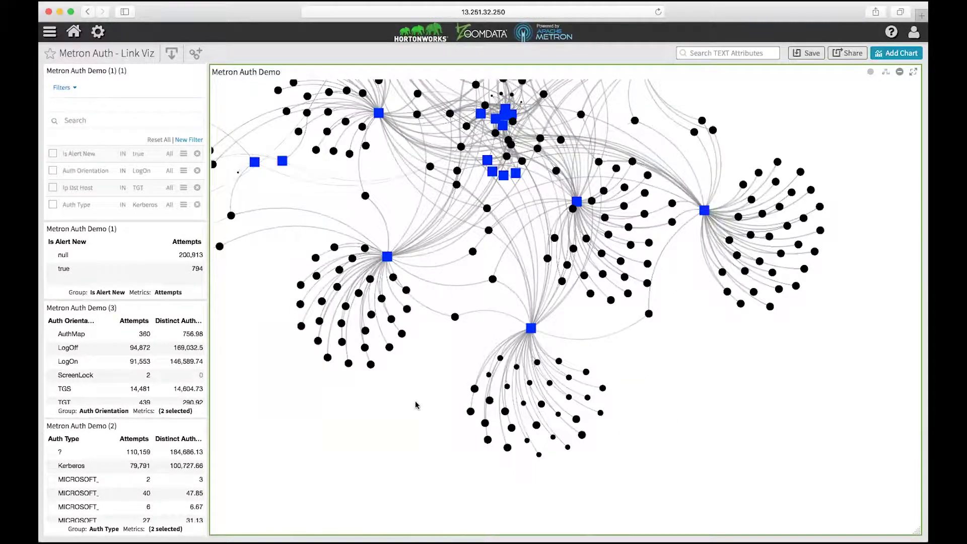
pyautogui.moveTo(415, 393); pyautogui.dragTo(485, 440)
pyautogui.scroll(-3, 501, 454)
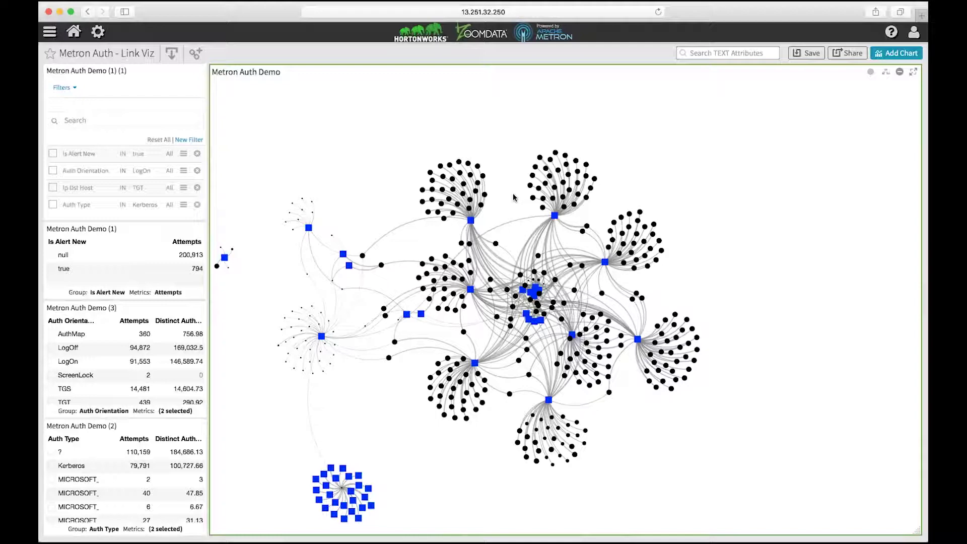
pyautogui.moveTo(495, 245)
pyautogui.moveTo(373, 180); pyautogui.dragTo(402, 155)
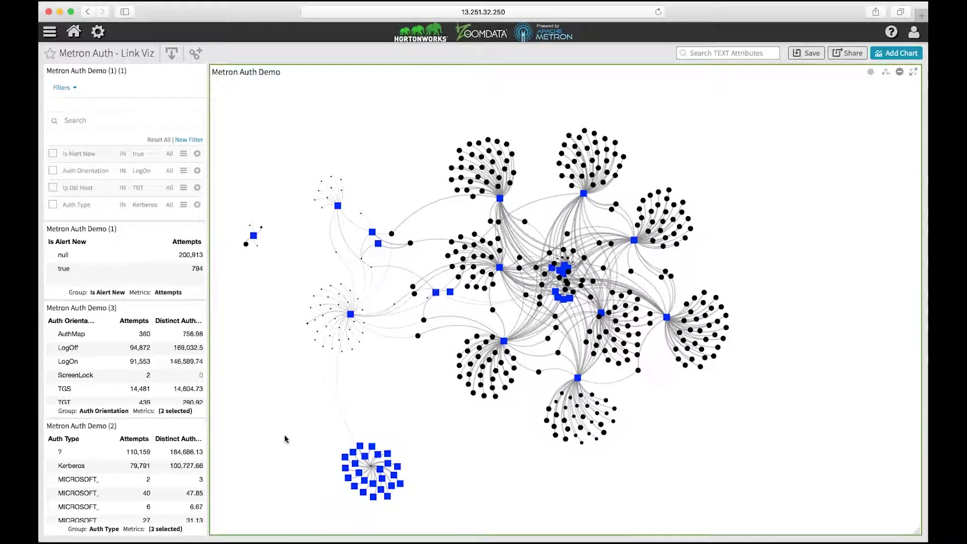
pyautogui.moveTo(285, 438); pyautogui.dragTo(301, 425)
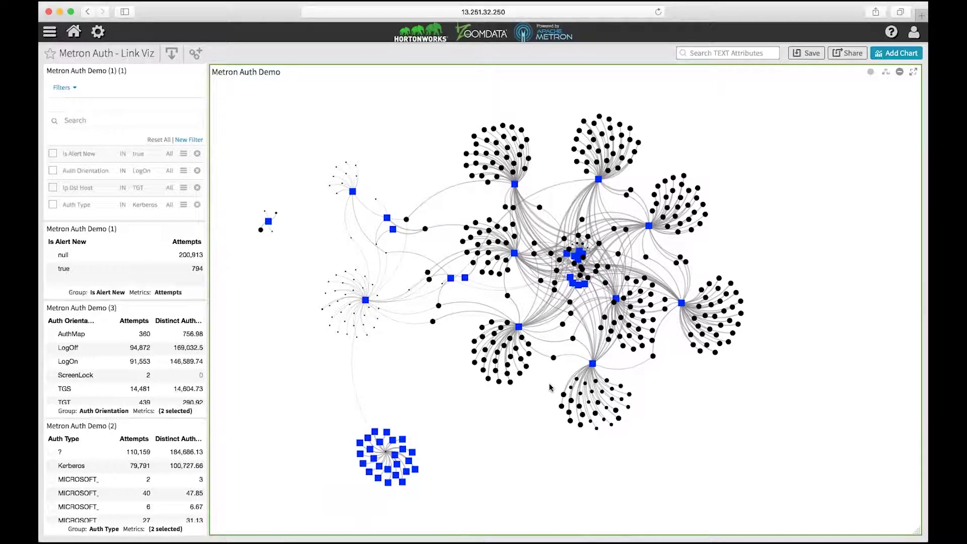
# Centre the ring of blue server squares and shift it right for a closer look
pyautogui.moveTo(446, 427); pyautogui.dragTo(609, 275)
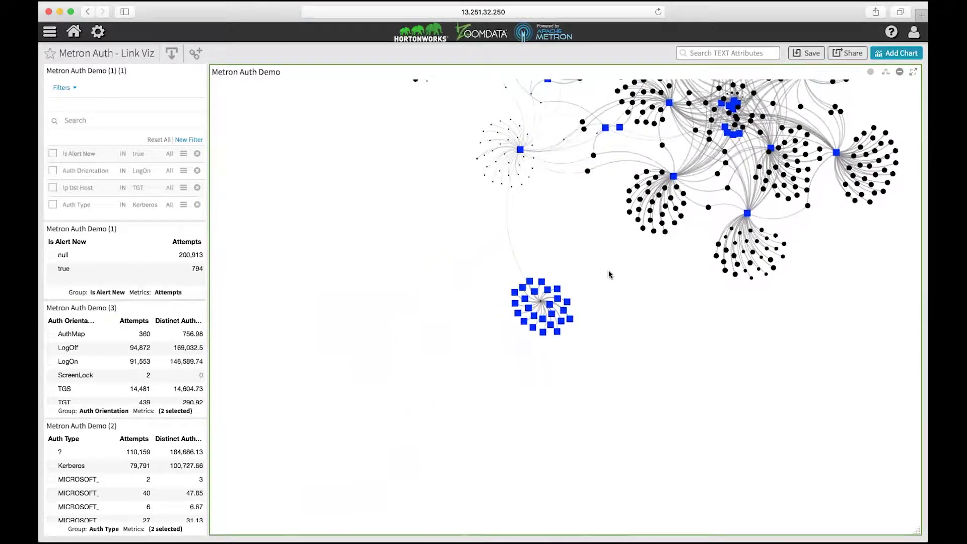
pyautogui.scroll(5, 605, 294)
pyautogui.scroll(-2, 605, 295)
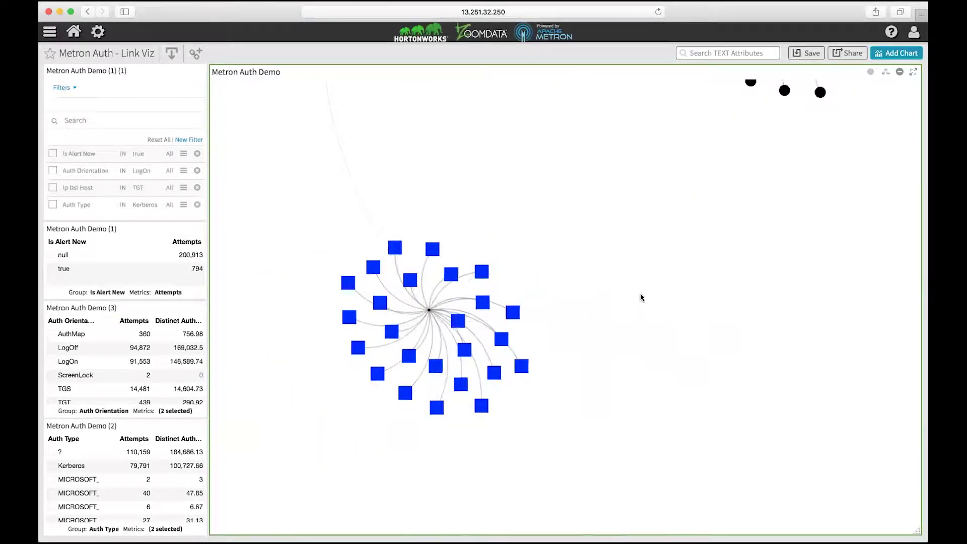
pyautogui.moveTo(641, 297); pyautogui.dragTo(705, 297)
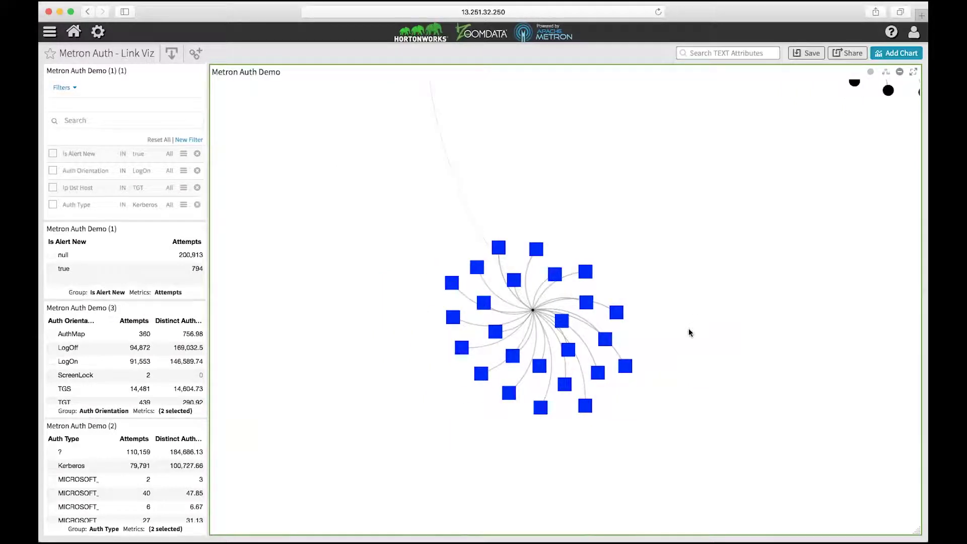
pyautogui.moveTo(532, 310)
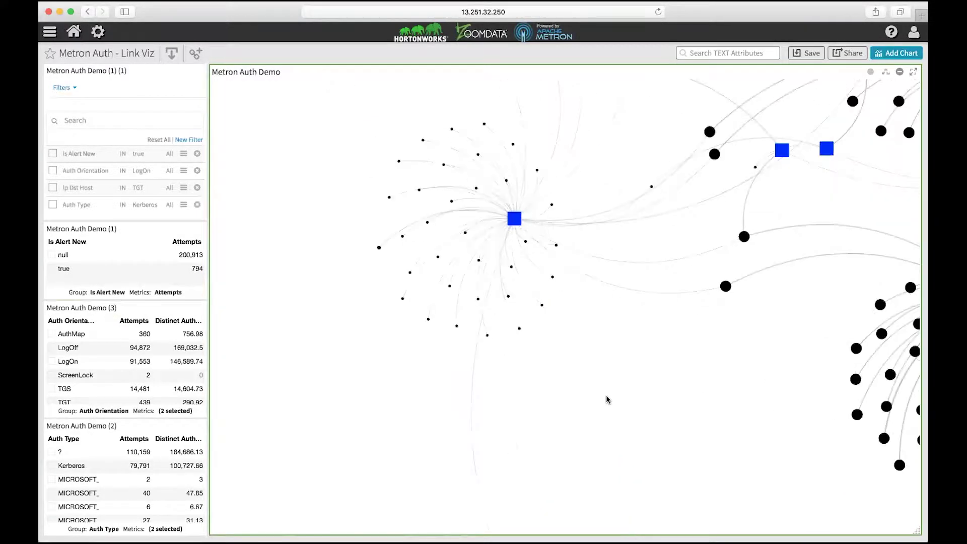
# Pan toward the sparse left hub, zoom out, and drag the small isolated cluster into view
pyautogui.moveTo(602, 393); pyautogui.dragTo(623, 442)
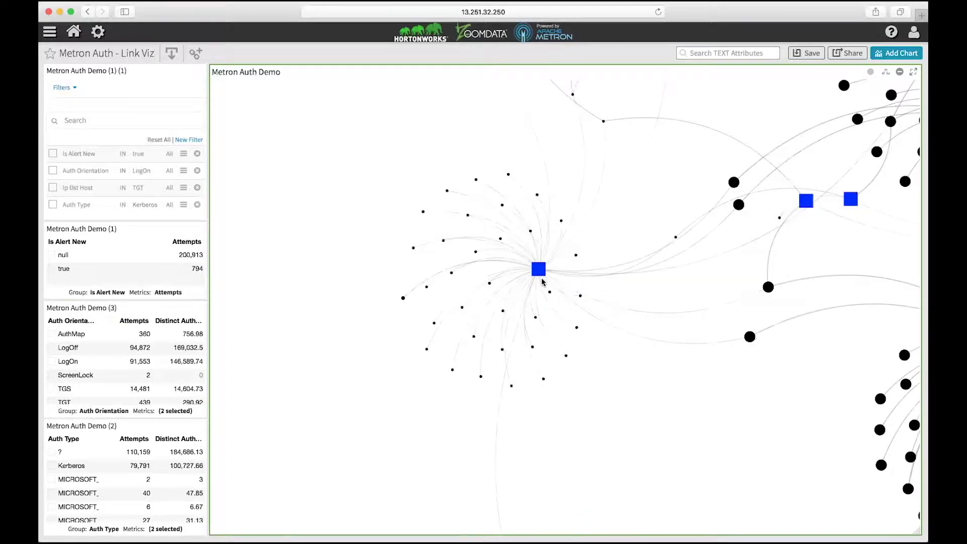
pyautogui.moveTo(539, 279)
pyautogui.moveTo(624, 234); pyautogui.dragTo(613, 182)
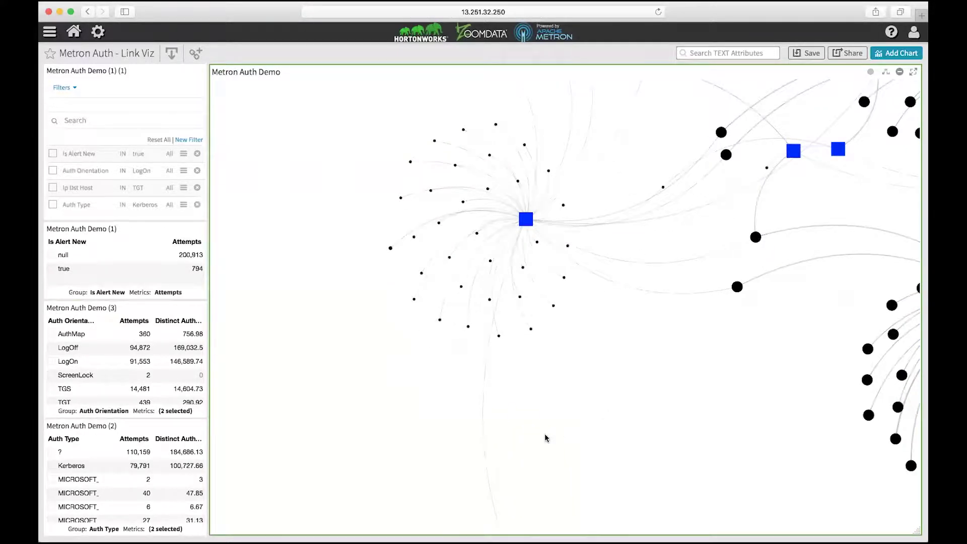
pyautogui.scroll(-2, 546, 438)
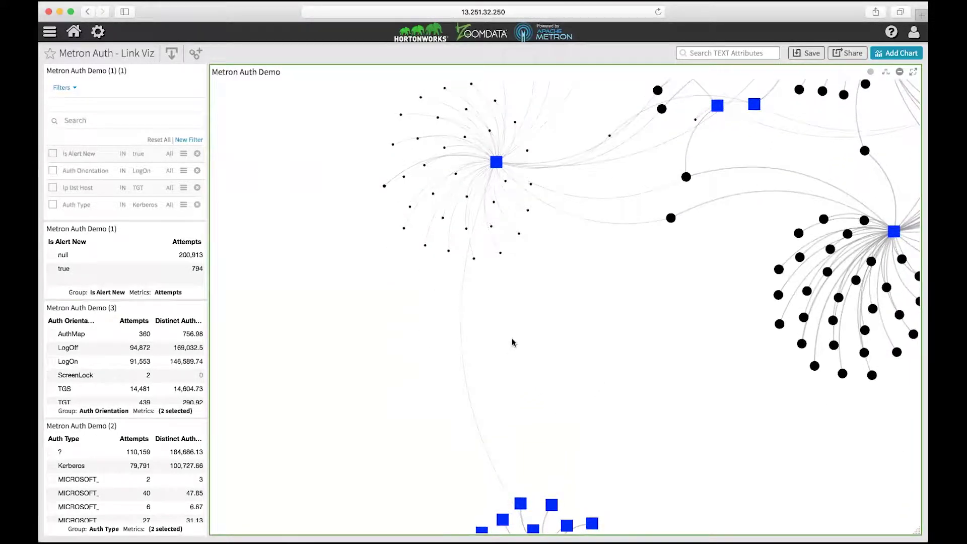
pyautogui.scroll(-2, 512, 342)
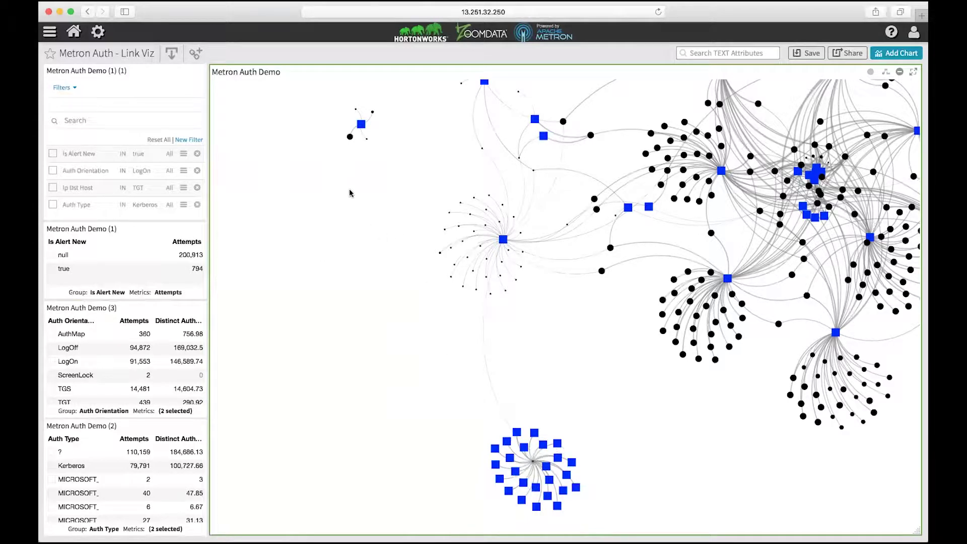
pyautogui.moveTo(447, 166); pyautogui.dragTo(698, 419)
# Zoom in on server C3021 and its four users, then zoom out and slide the graph left
pyautogui.scroll(5, 529, 317)
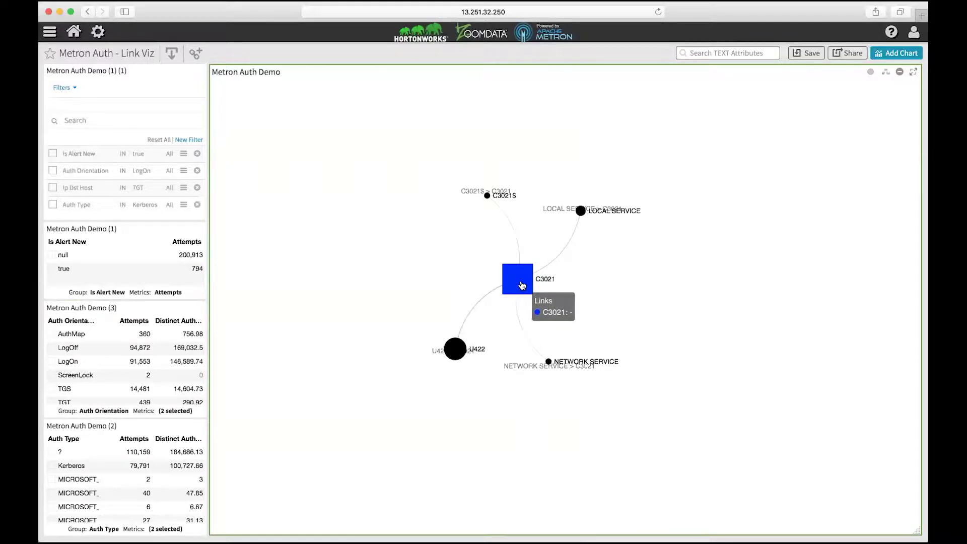
pyautogui.scroll(3, 522, 285)
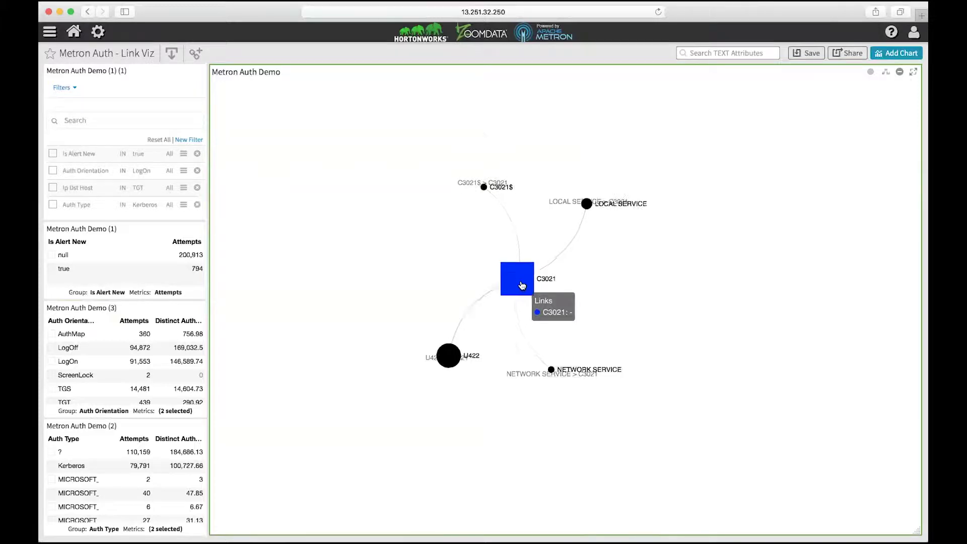
pyautogui.scroll(-1, 522, 285)
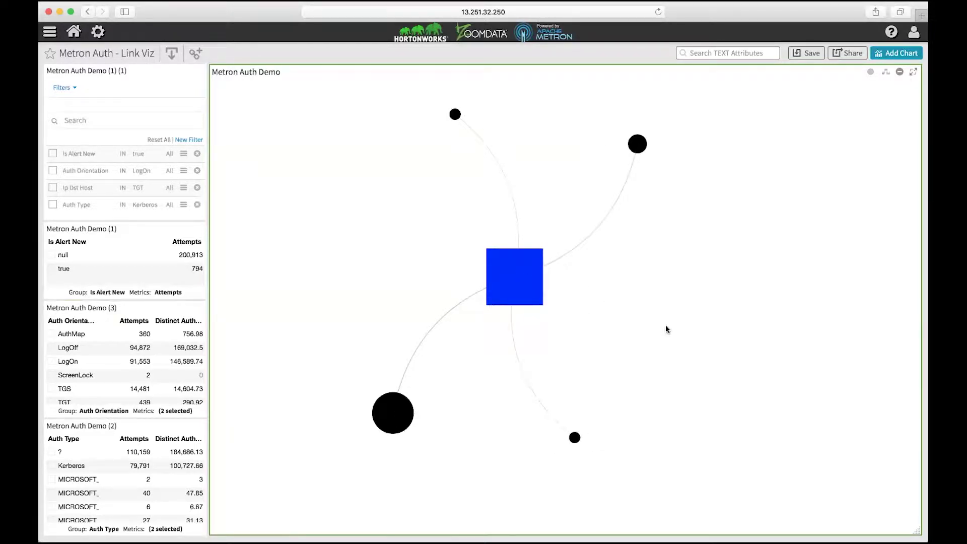
pyautogui.scroll(-3, 666, 327)
pyautogui.scroll(-3, 430, 270)
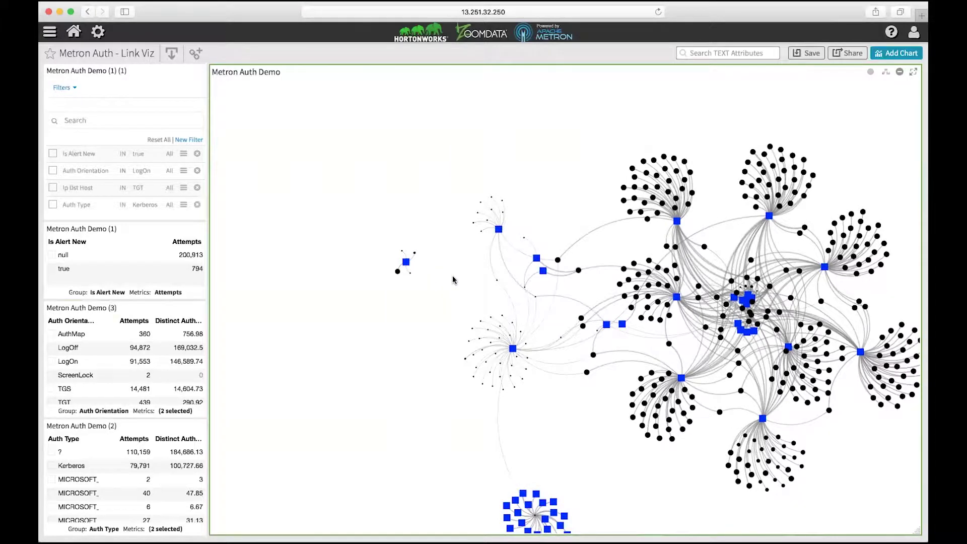
pyautogui.moveTo(452, 280); pyautogui.dragTo(257, 253)
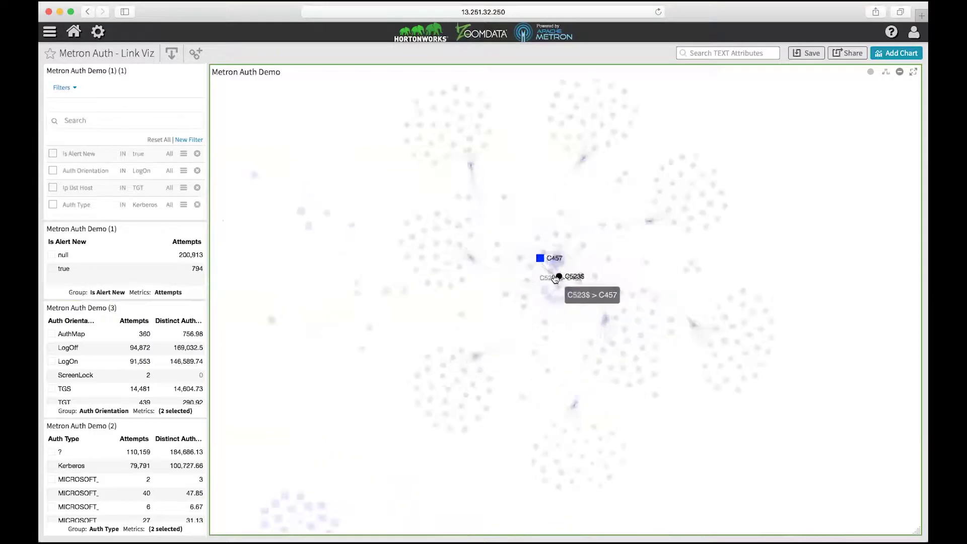
# Zoom into the central servers and back out, then make the filters chart active
pyautogui.scroll(5, 556, 278)
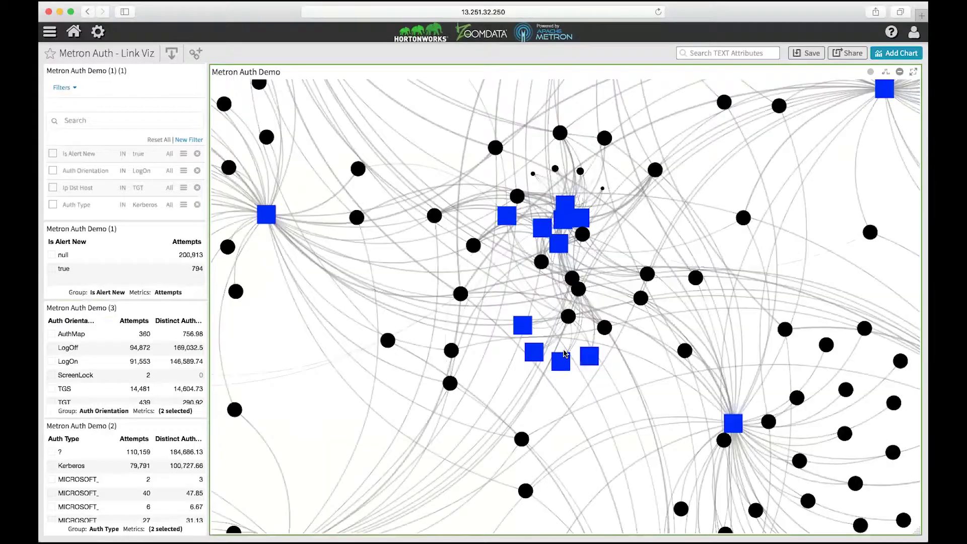
pyautogui.scroll(-5, 604, 347)
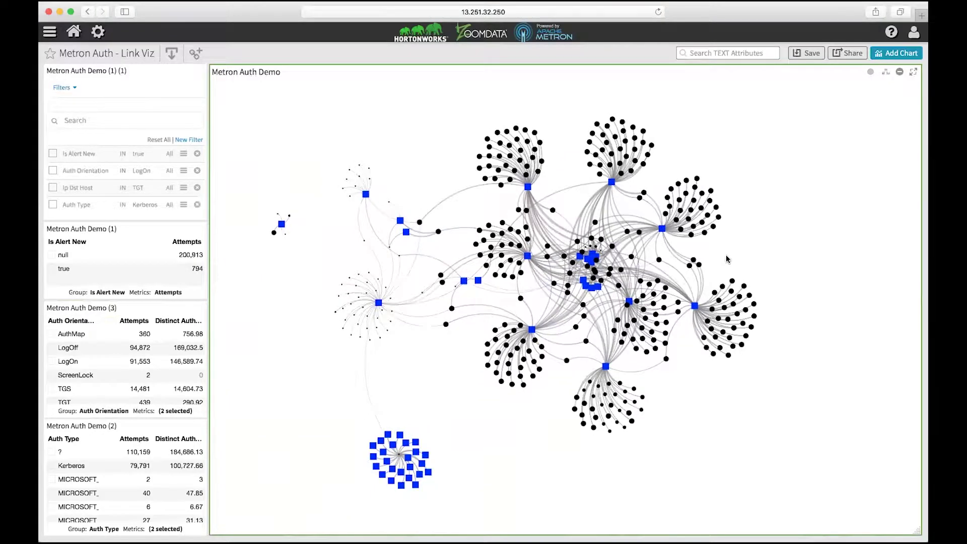
pyautogui.click(135, 87)
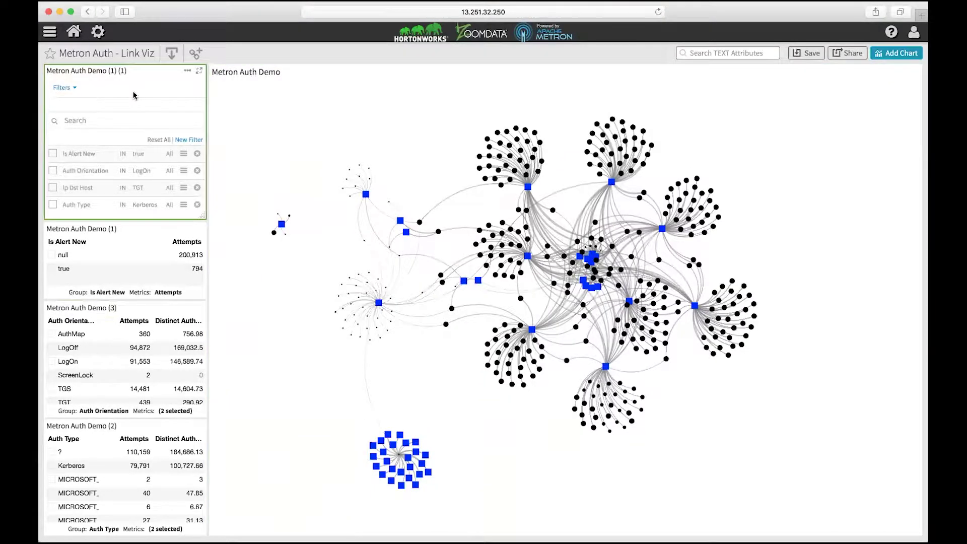
# Filter to Is Alert New = true, pan and zoom out to inspect, then clear the filter
pyautogui.click(116, 247)
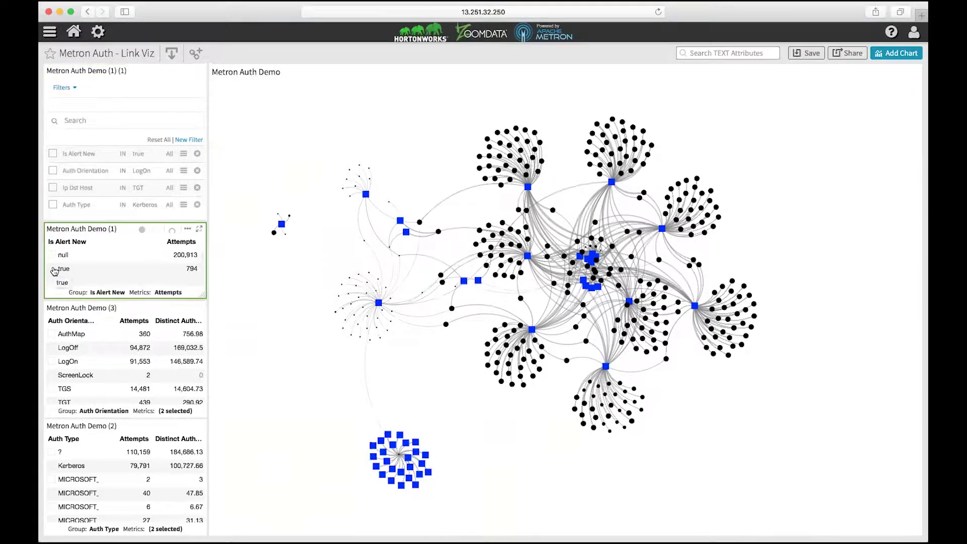
pyautogui.click(52, 268)
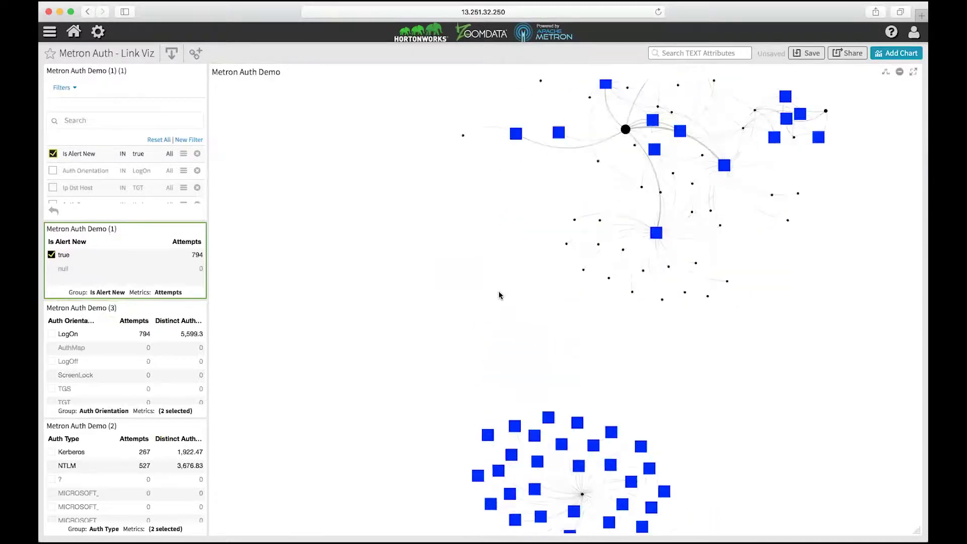
pyautogui.moveTo(498, 295); pyautogui.dragTo(489, 313)
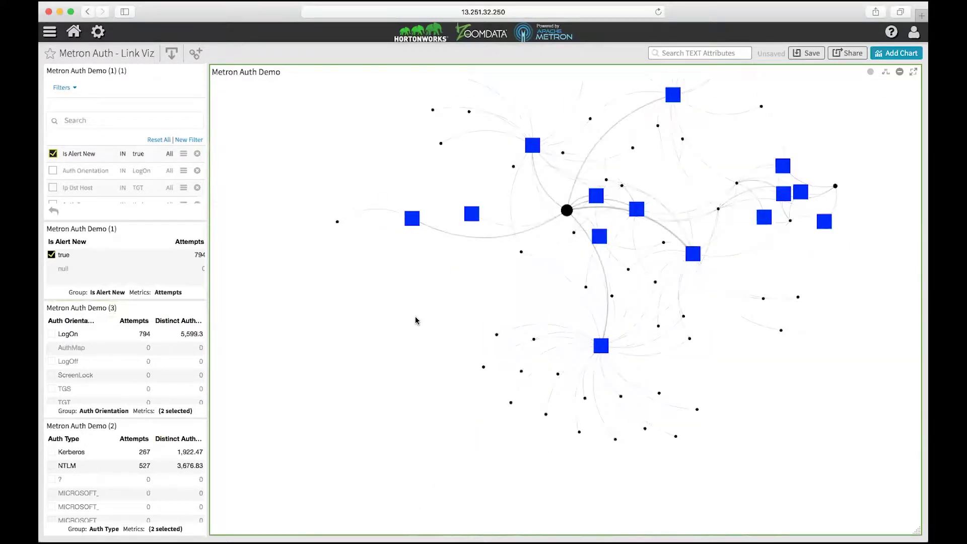
pyautogui.moveTo(415, 321); pyautogui.dragTo(337, 366)
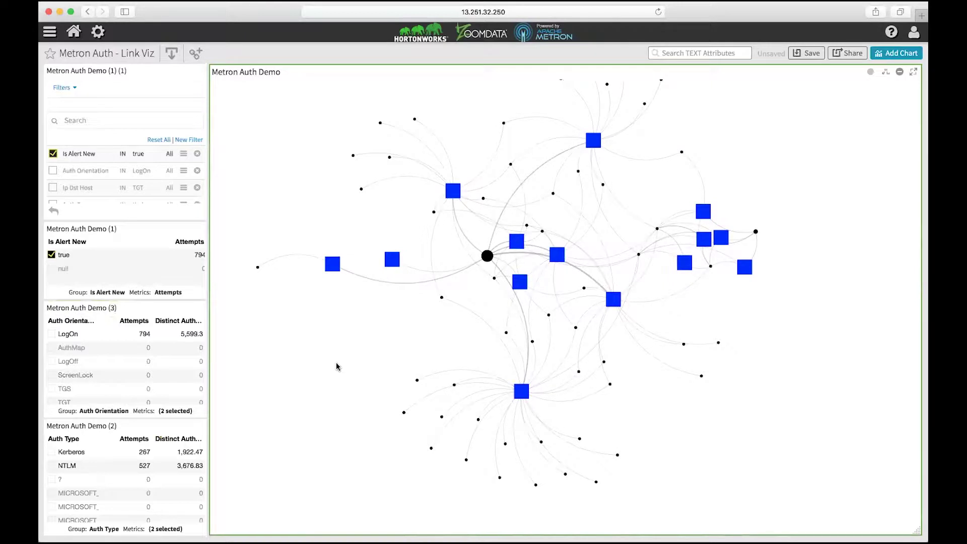
pyautogui.scroll(-4, 336, 361)
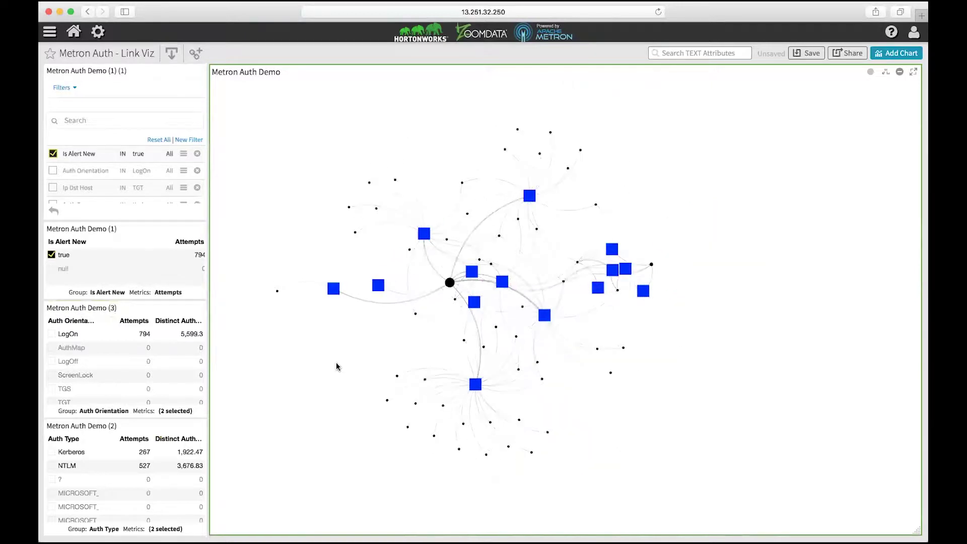
pyautogui.moveTo(331, 346); pyautogui.dragTo(402, 347)
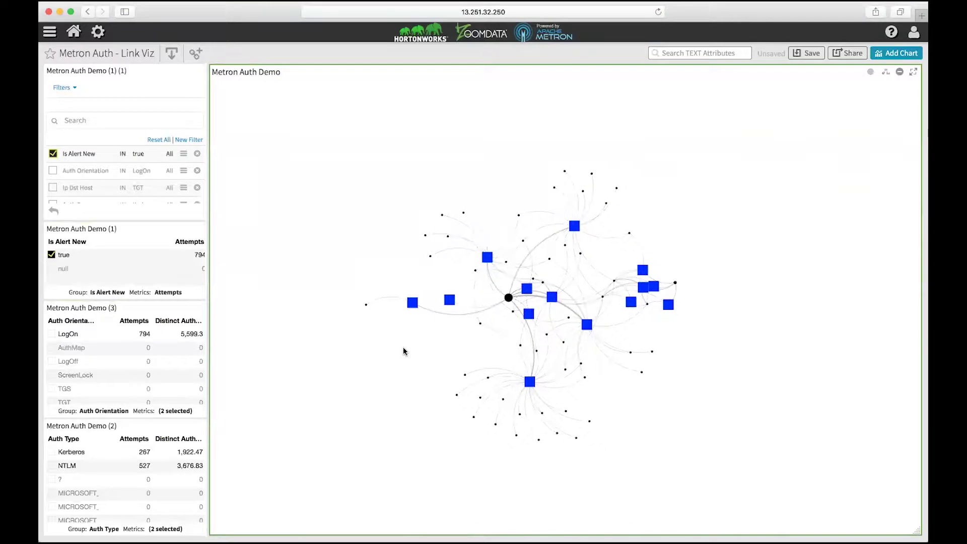
pyautogui.click(52, 255)
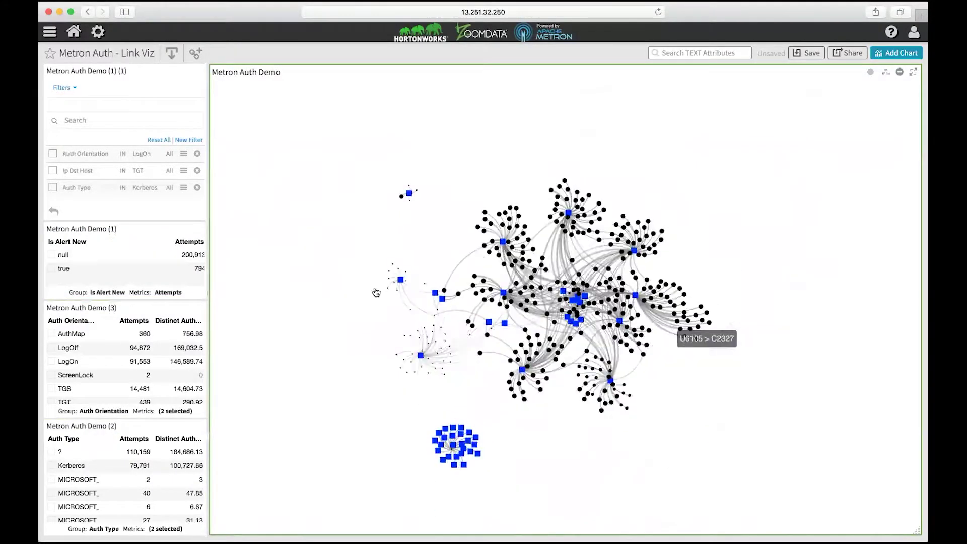
# Turn the Is Alert New 'true' filter on and then off again
pyautogui.click(53, 269)
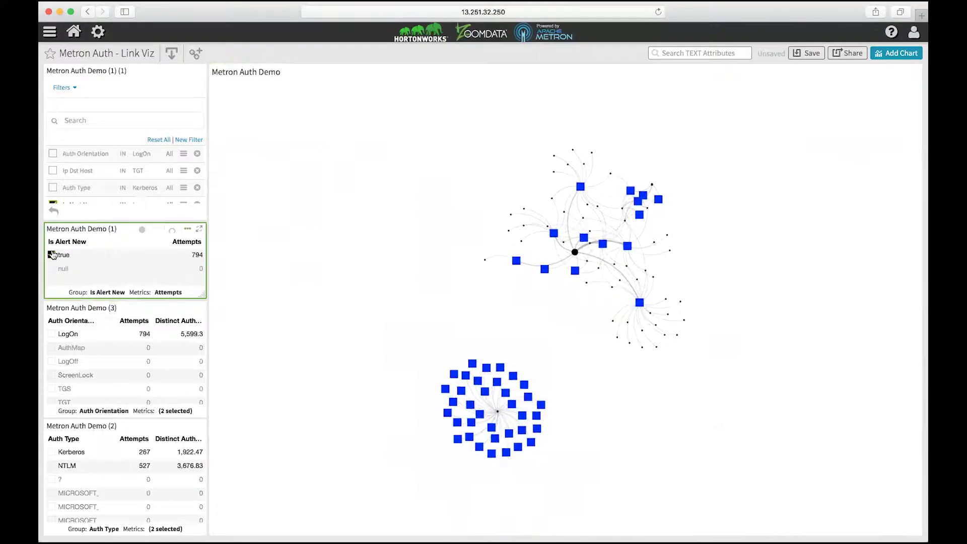
pyautogui.click(53, 254)
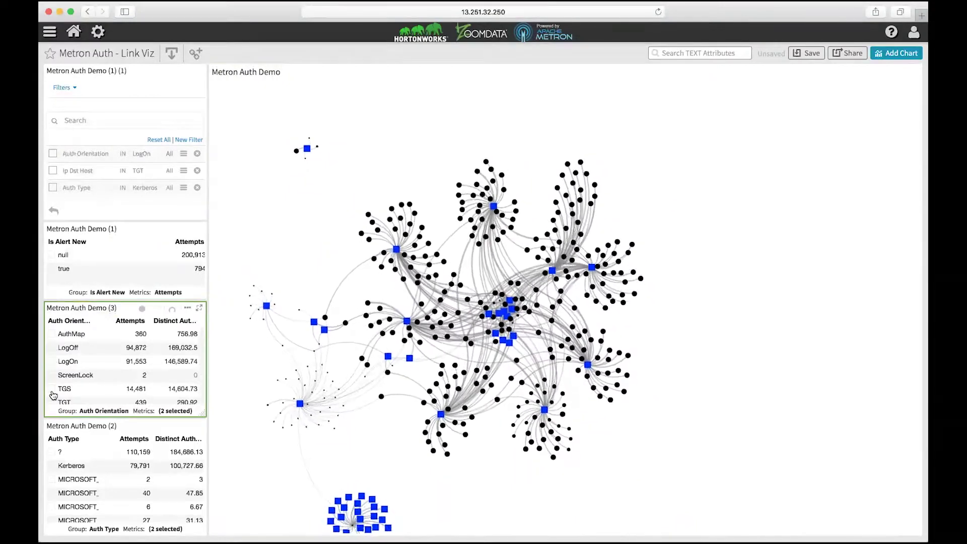
pyautogui.scroll(-1, 54, 358)
# Try LogOn, then TGS, as the Auth Orientation filter, removing each afterwards
pyautogui.click(52, 354)
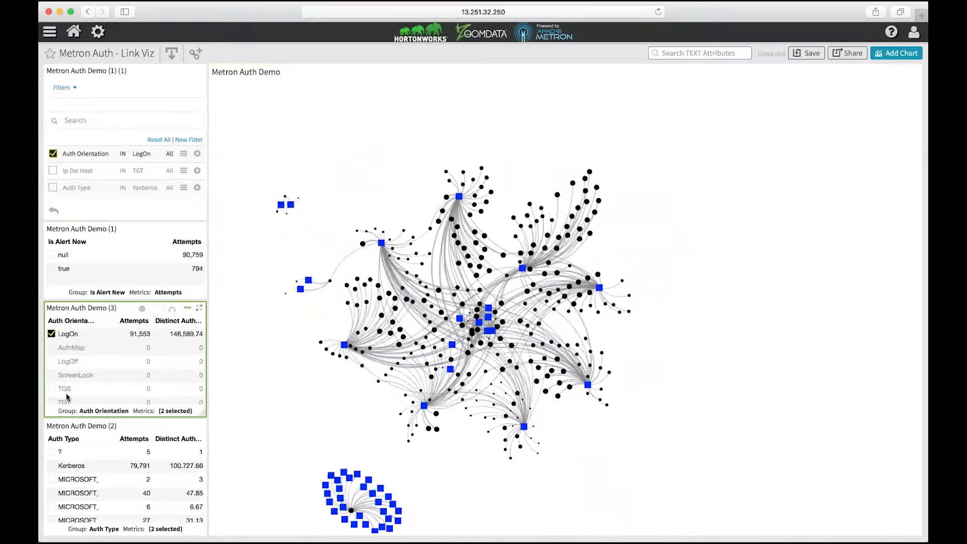
pyautogui.click(51, 334)
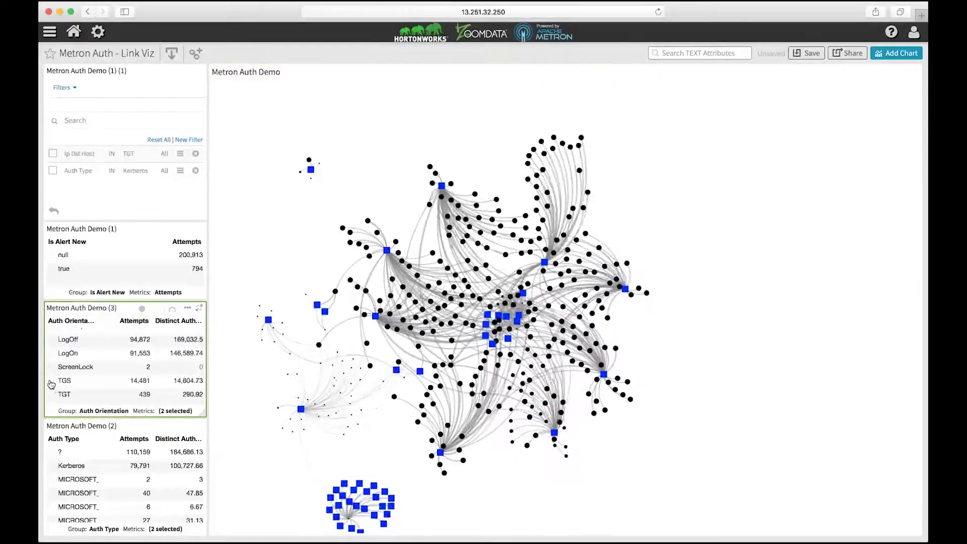
pyautogui.click(52, 381)
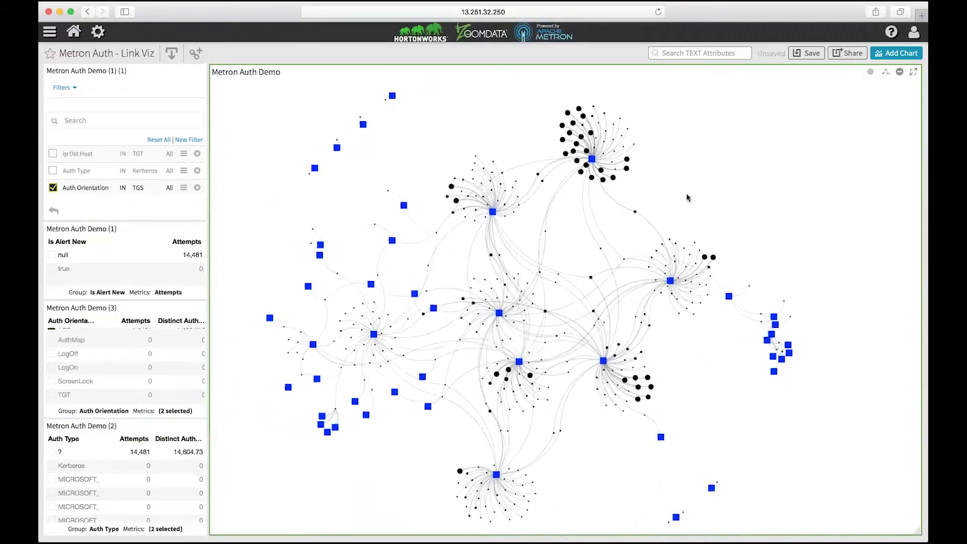
pyautogui.moveTo(592, 160)
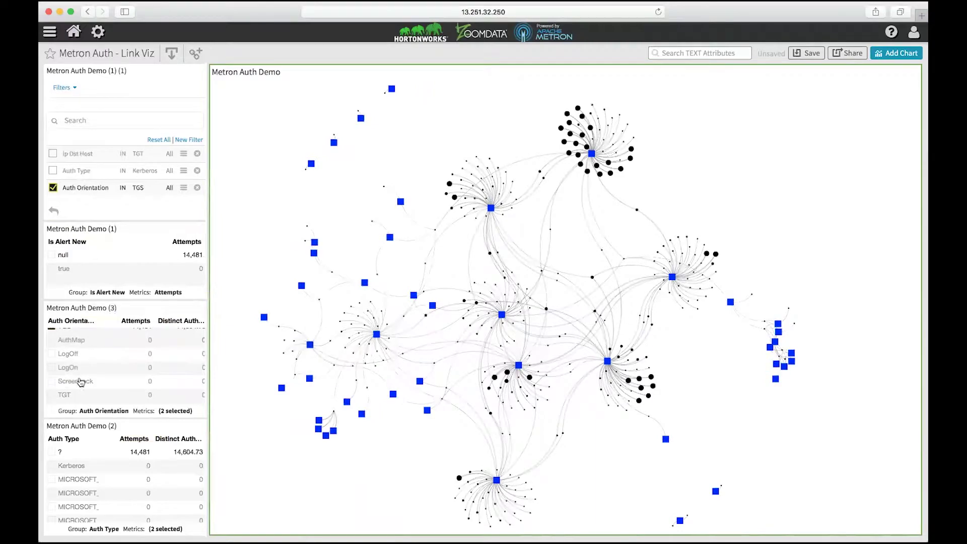
pyautogui.click(50, 332)
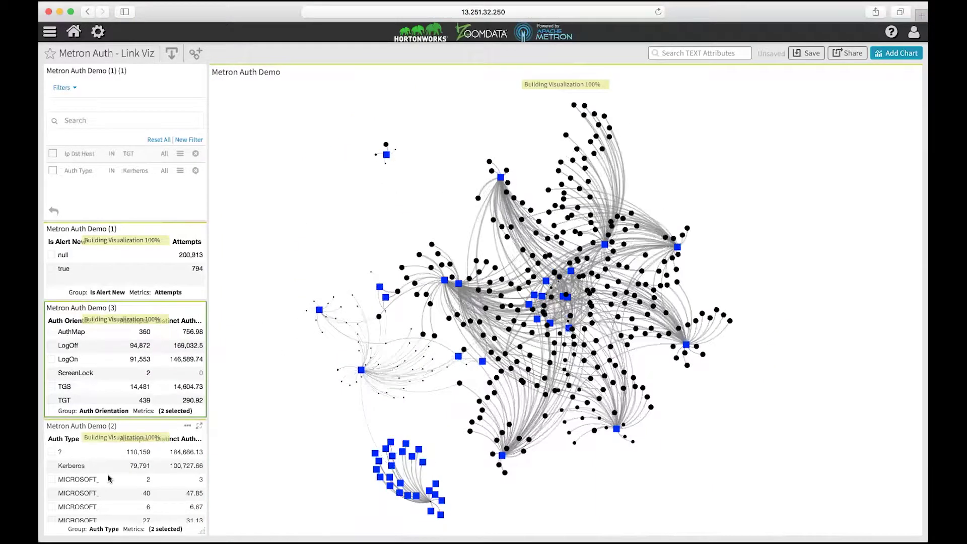
# Filter the graph to NTLM auth type combined with LogOn auth orientation
pyautogui.scroll(1, 106, 475)
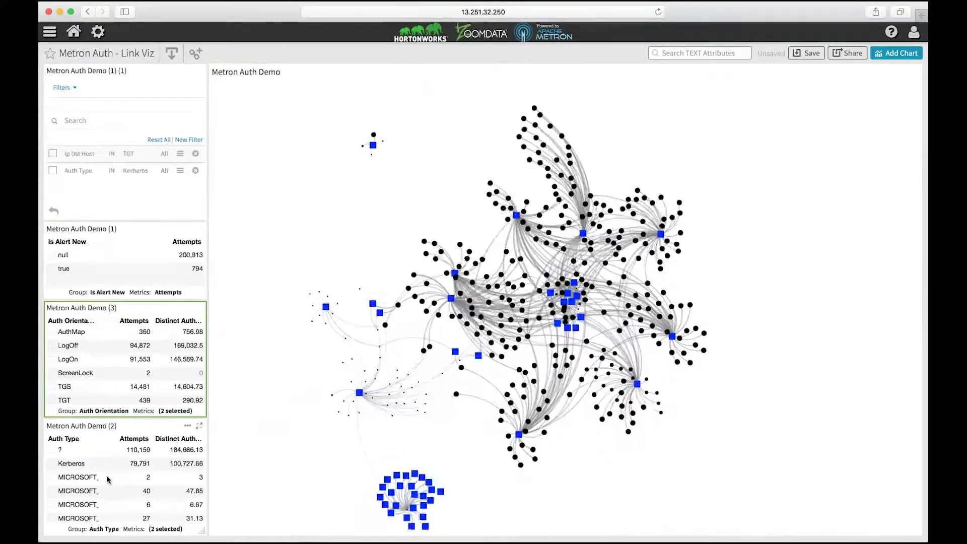
pyautogui.scroll(-5, 132, 479)
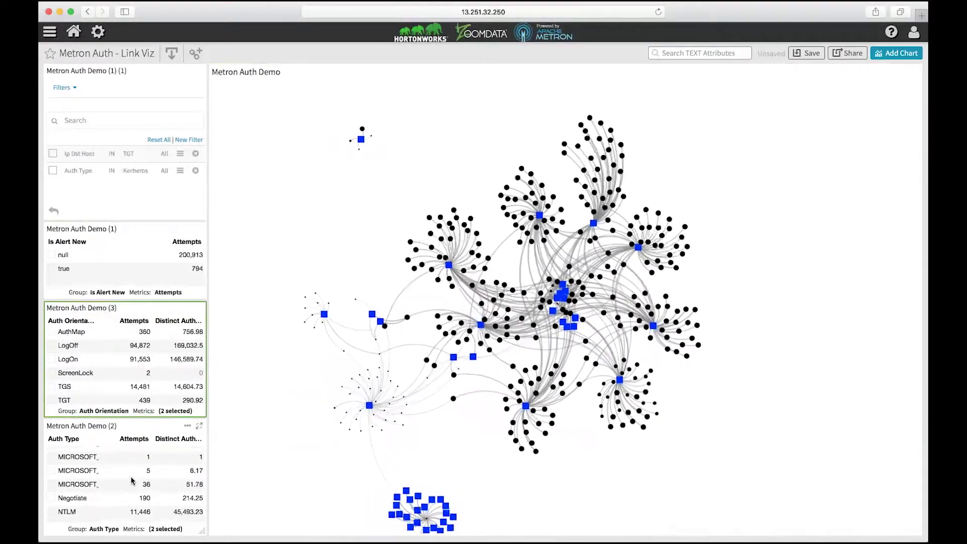
pyautogui.click(52, 512)
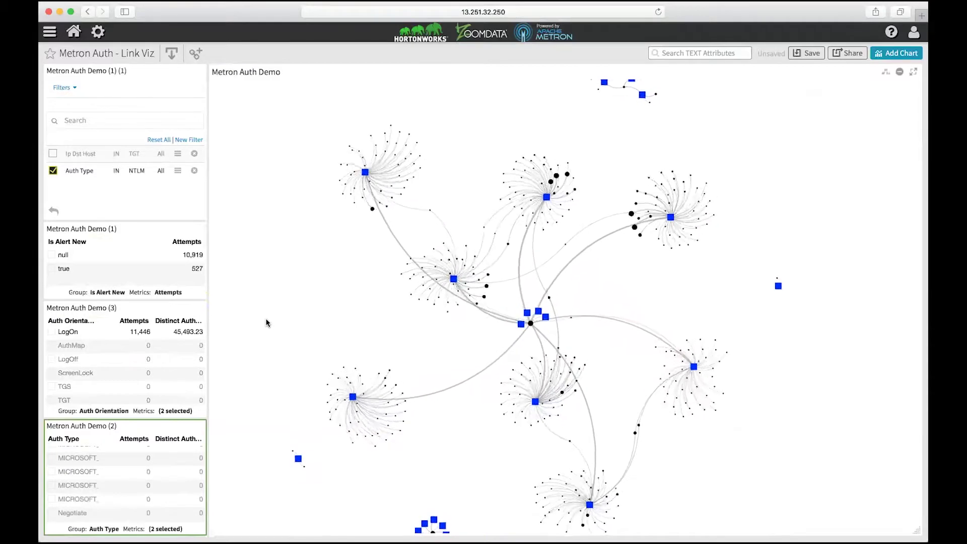
pyautogui.click(93, 180)
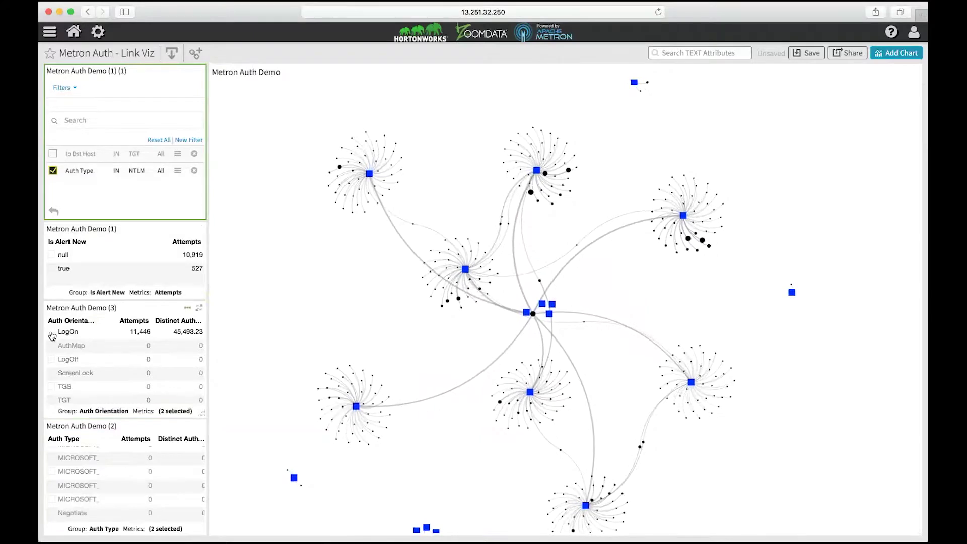
pyautogui.click(52, 333)
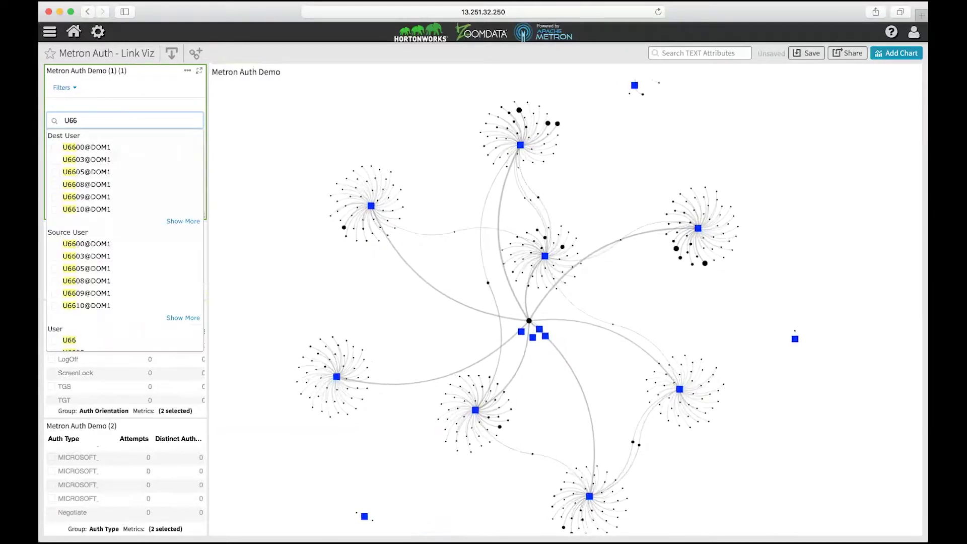
# Pick U66 in the filter panel's User section to add a User IN U66 filter
pyautogui.scroll(-3, 98, 222)
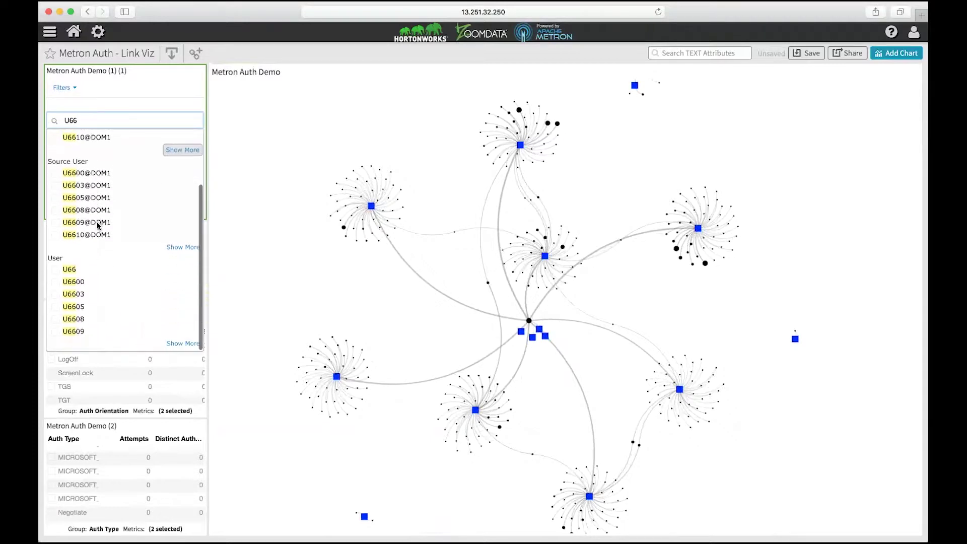
pyautogui.scroll(2, 98, 225)
pyautogui.scroll(-2, 101, 224)
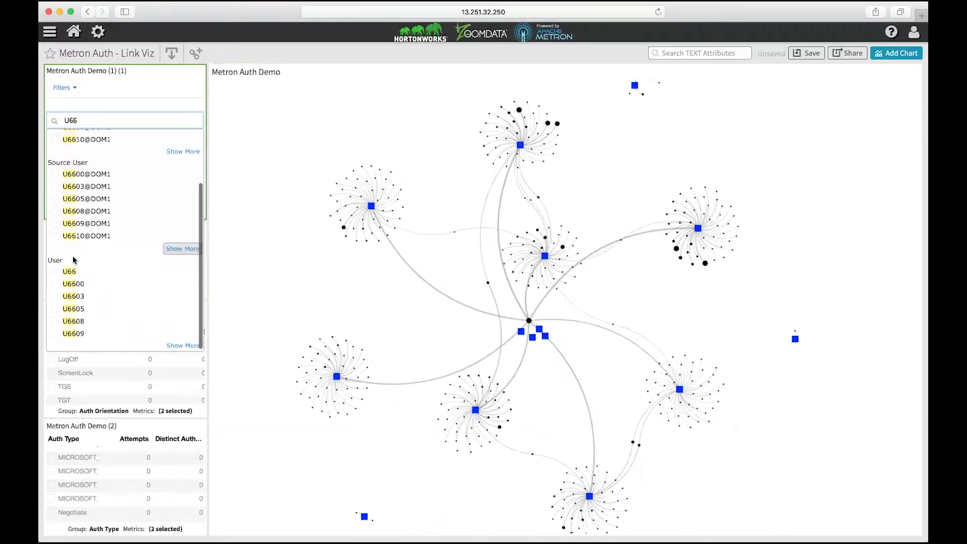
pyautogui.click(55, 272)
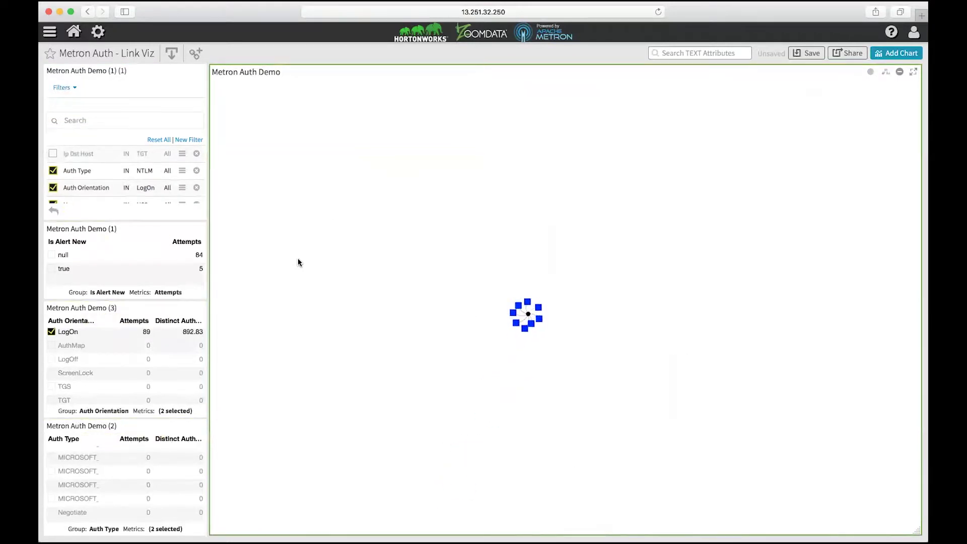
pyautogui.scroll(-1, 153, 165)
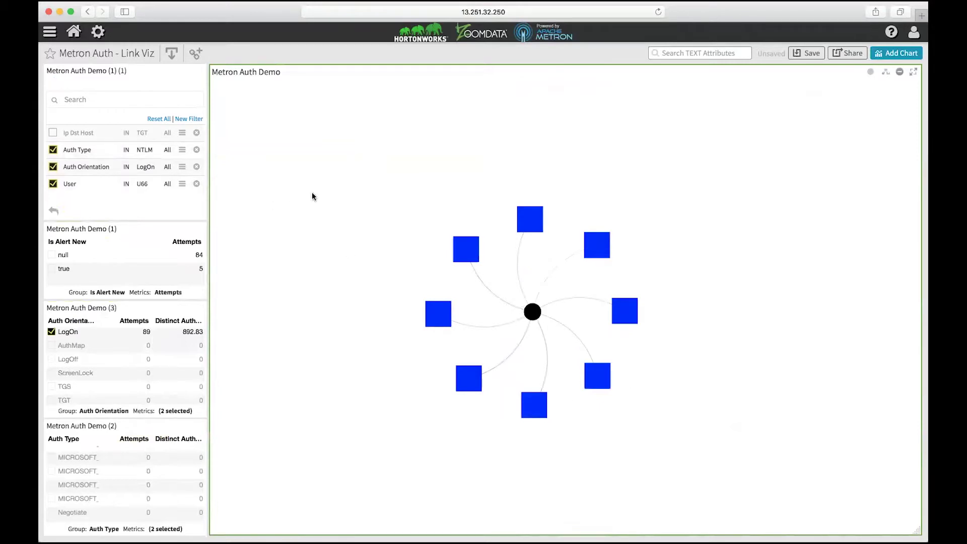
# Uncheck the NTLM, LogOn and U66 filters to restore the full authentication network
pyautogui.click(52, 150)
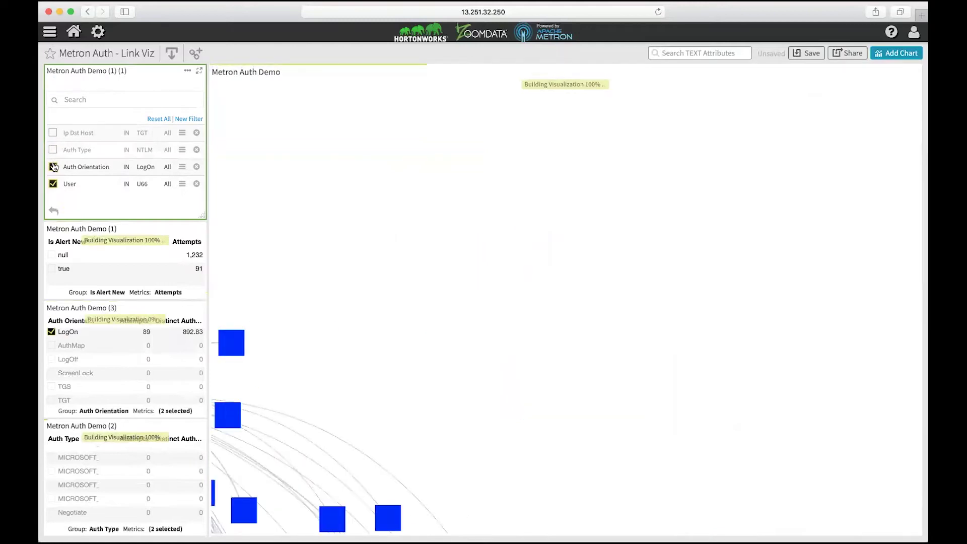
pyautogui.click(53, 166)
pyautogui.click(52, 183)
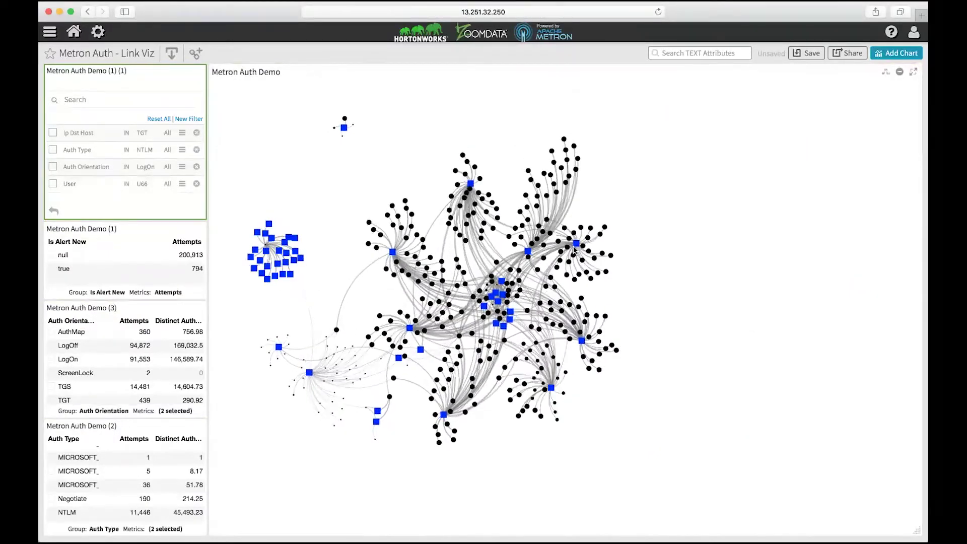
pyautogui.moveTo(636, 258)
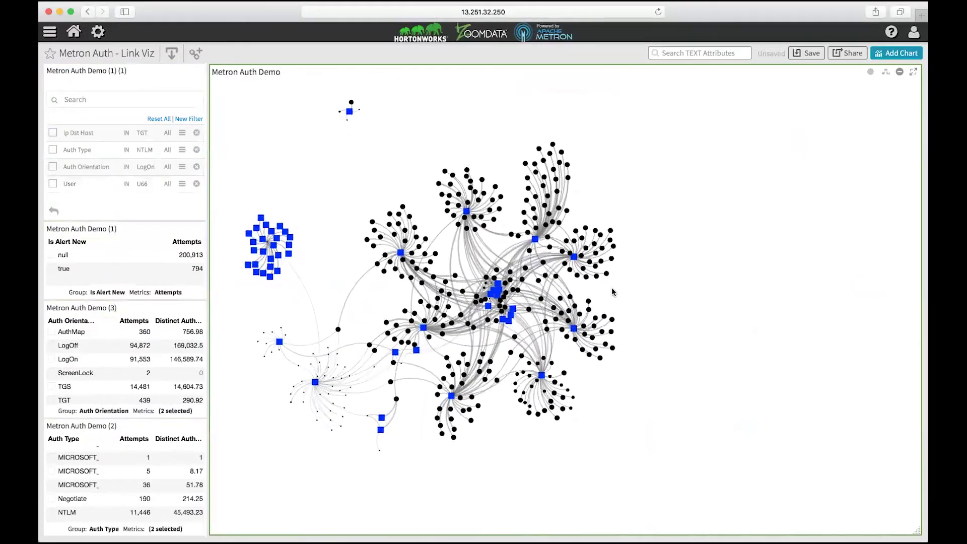